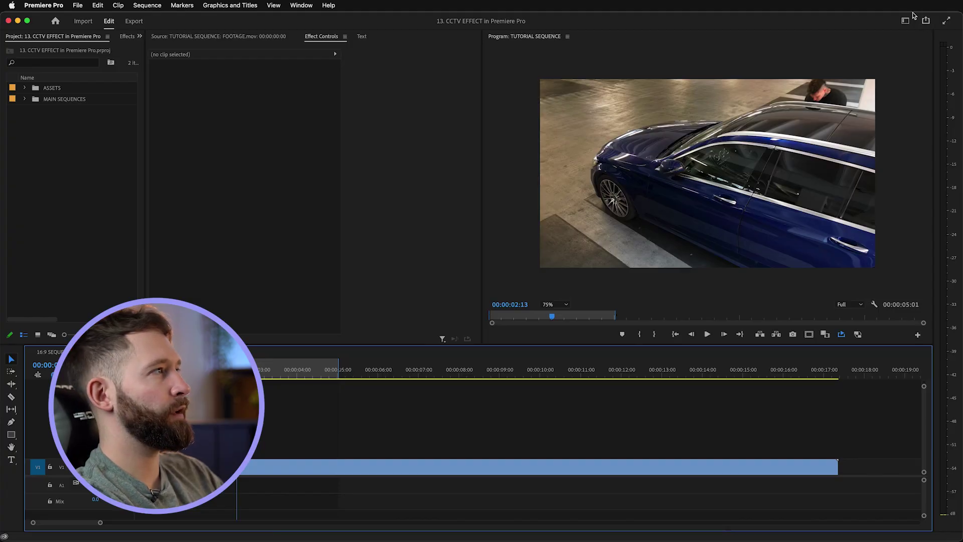
Step: In the Color workspace, set Lumetri Contrast to 150 for the darkened black-and-white grade
{"action": "left_click", "coordinate": [913, 94]}
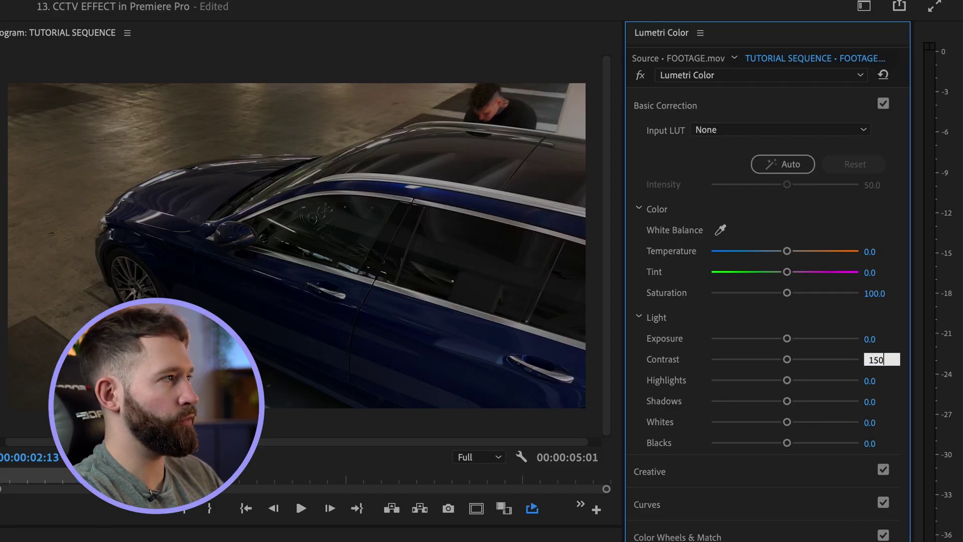
{"action": "key", "text": "Return"}
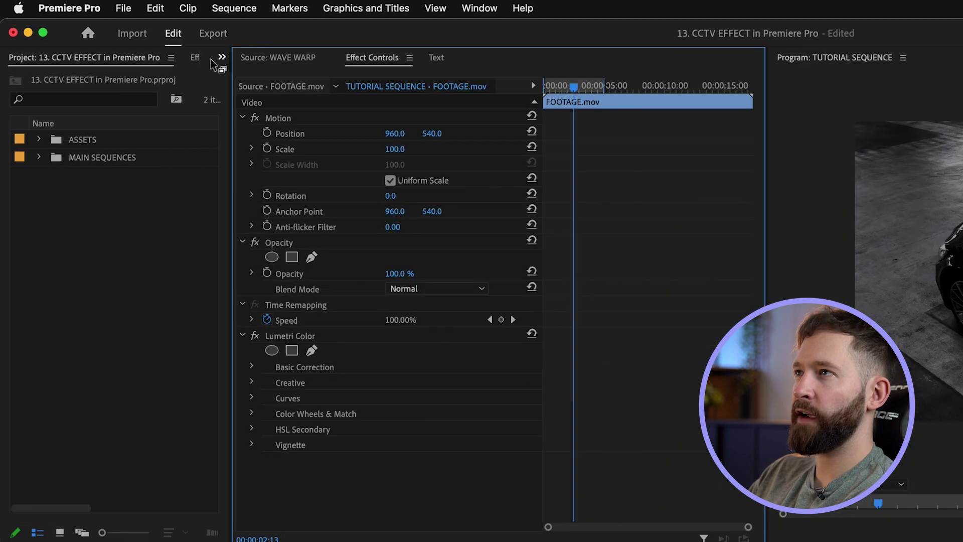
Step: Apply Posterize Time to FOOTAGE.mov with its frame rate set to 4
{"action": "left_click", "coordinate": [107, 86]}
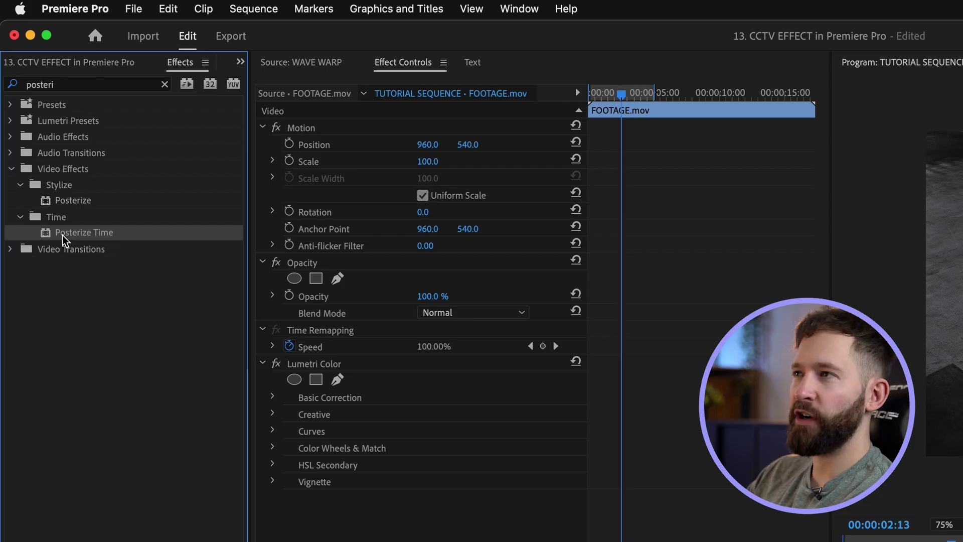
{"action": "left_click_drag", "start_coordinate": [62, 236], "coordinate": [446, 413]}
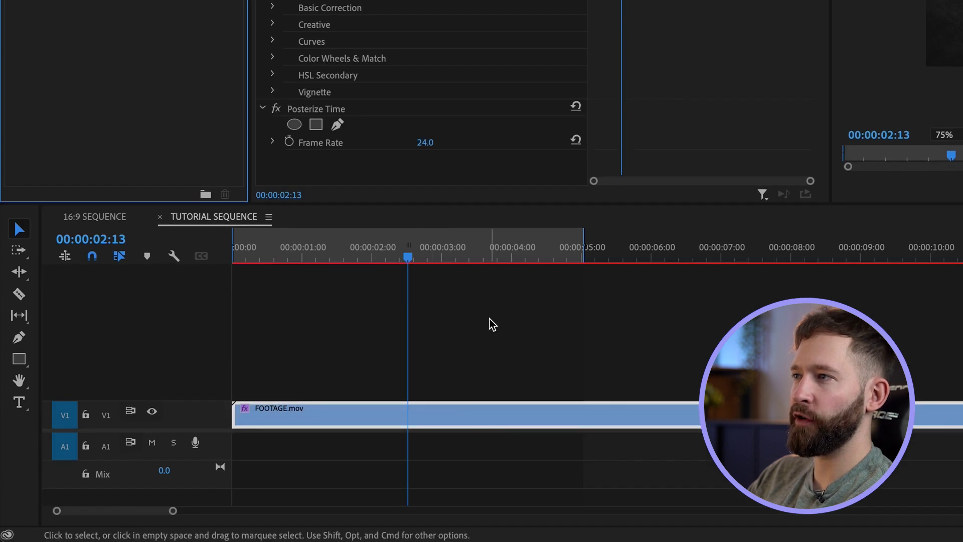
{"action": "left_click", "coordinate": [425, 142]}
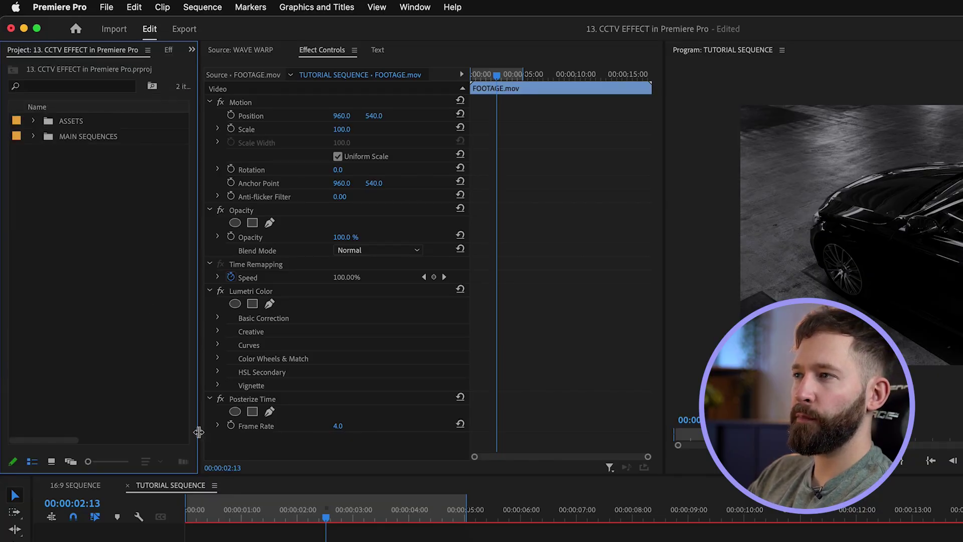
{"action": "left_click_drag", "start_coordinate": [198, 431], "coordinate": [391, 432]}
Step: Create a Transparent Video item and place it on V2 above the footage
{"action": "left_click", "coordinate": [351, 459]}
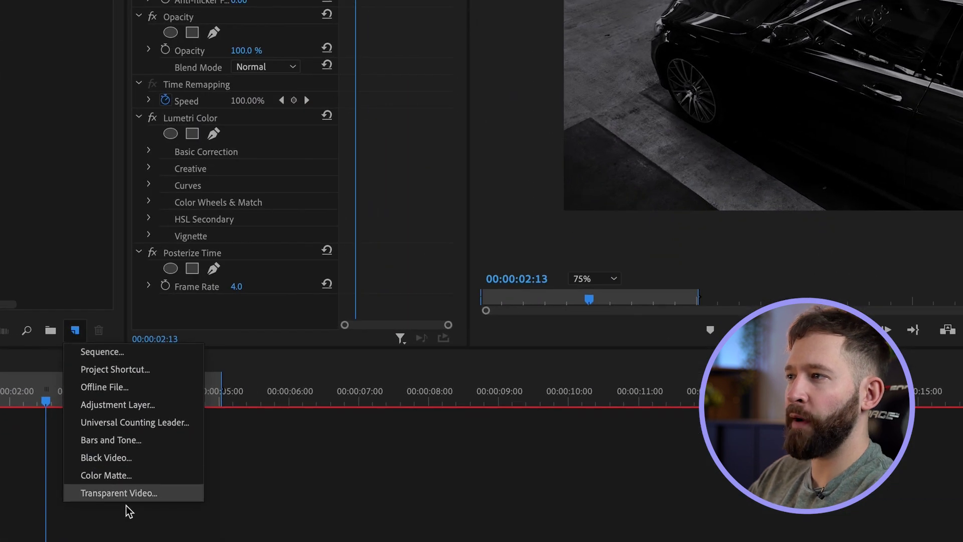
{"action": "left_click", "coordinate": [124, 489]}
{"action": "key", "text": "Return"}
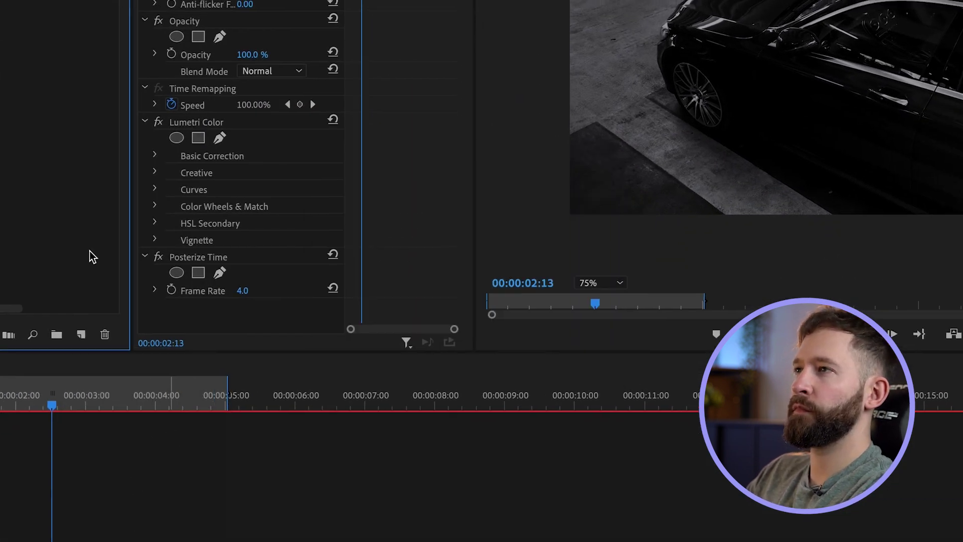
{"action": "left_click_drag", "start_coordinate": [58, 191], "coordinate": [298, 390]}
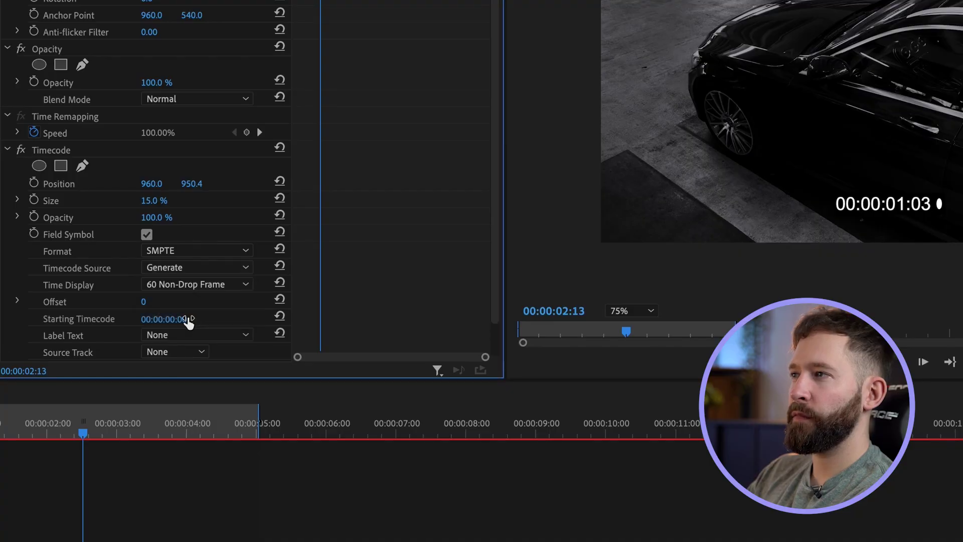
Step: Set the timecode display to 25 frames and choose its Camera 1 label
{"action": "left_click", "coordinate": [189, 284]}
{"action": "left_click", "coordinate": [183, 316]}
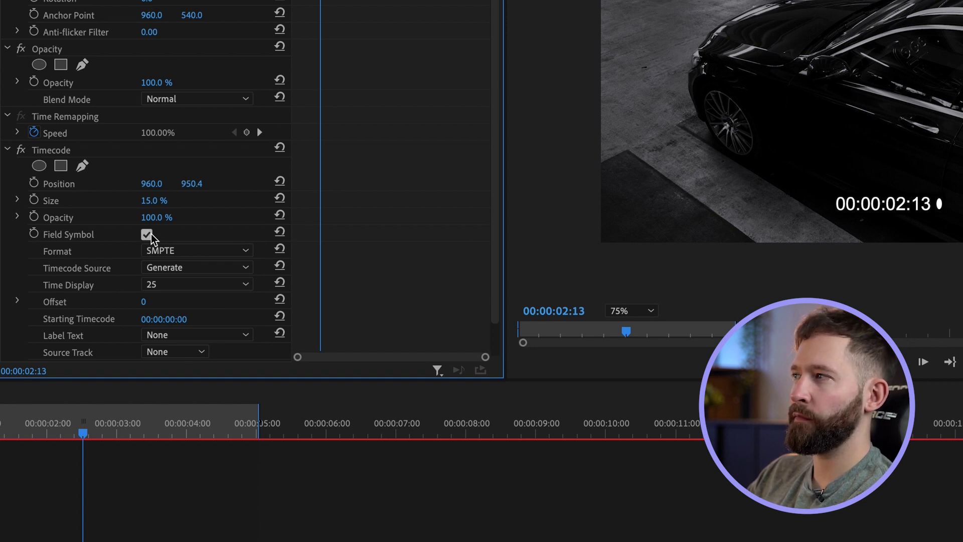
{"action": "scroll", "coordinate": [395, 235], "scroll_direction": "down", "scroll_amount": 2}
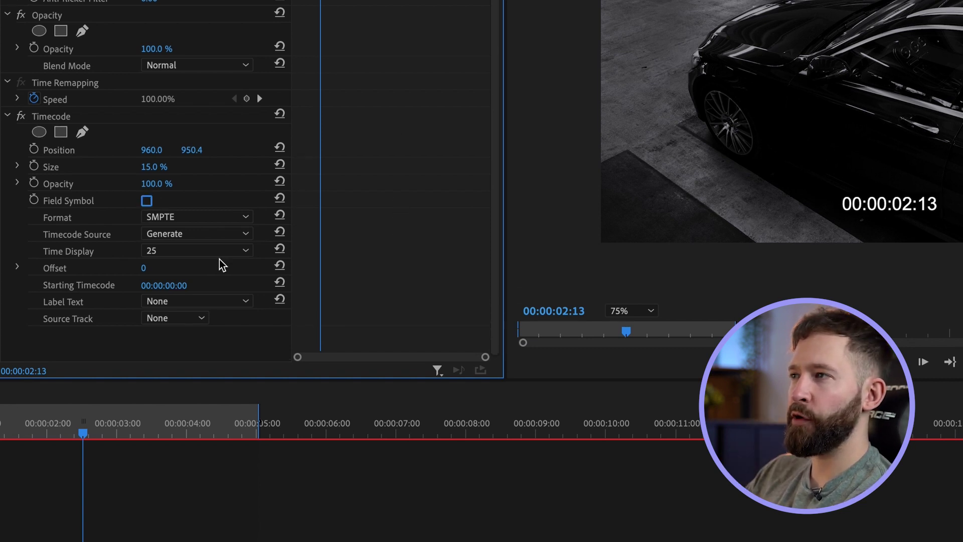
{"action": "left_click", "coordinate": [169, 302]}
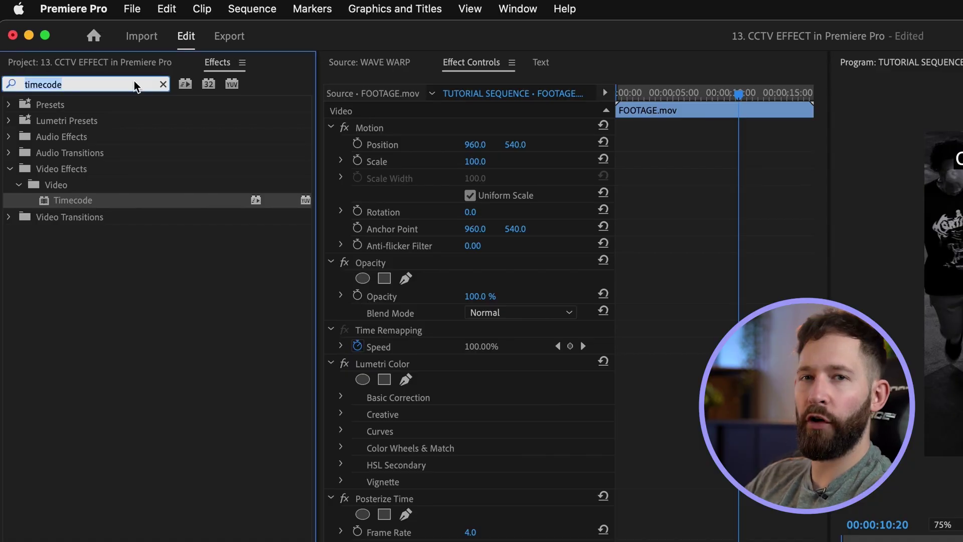
Step: Apply the Noise effect to FOOTAGE.mov with Amount of Noise at 30%
{"action": "type", "text": "noise"}
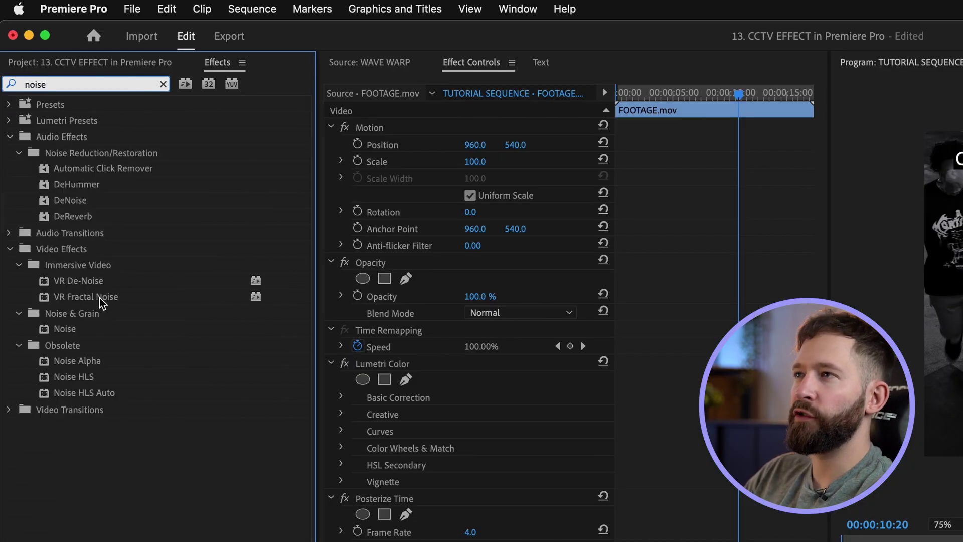
{"action": "left_click_drag", "start_coordinate": [65, 329], "coordinate": [247, 156]}
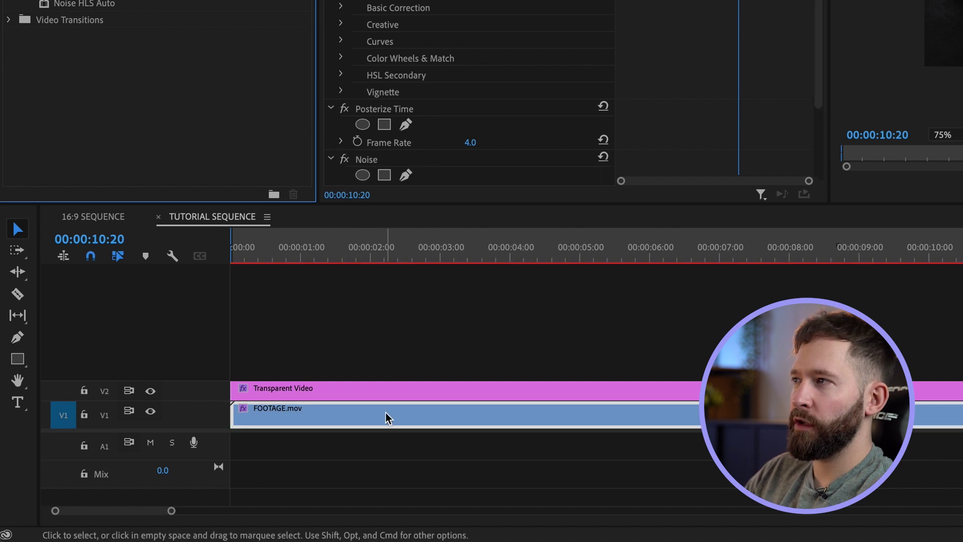
{"action": "scroll", "coordinate": [478, 123], "scroll_direction": "down", "scroll_amount": 3}
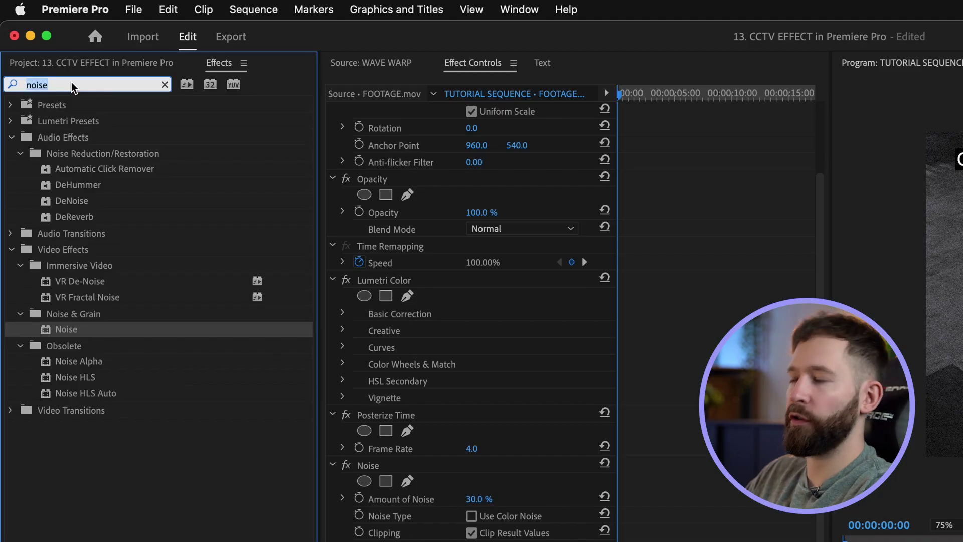
Step: Add Turbulent Displace to FOOTAGE.mov and set its Evolution to 45°
{"action": "type", "text": "turbu"}
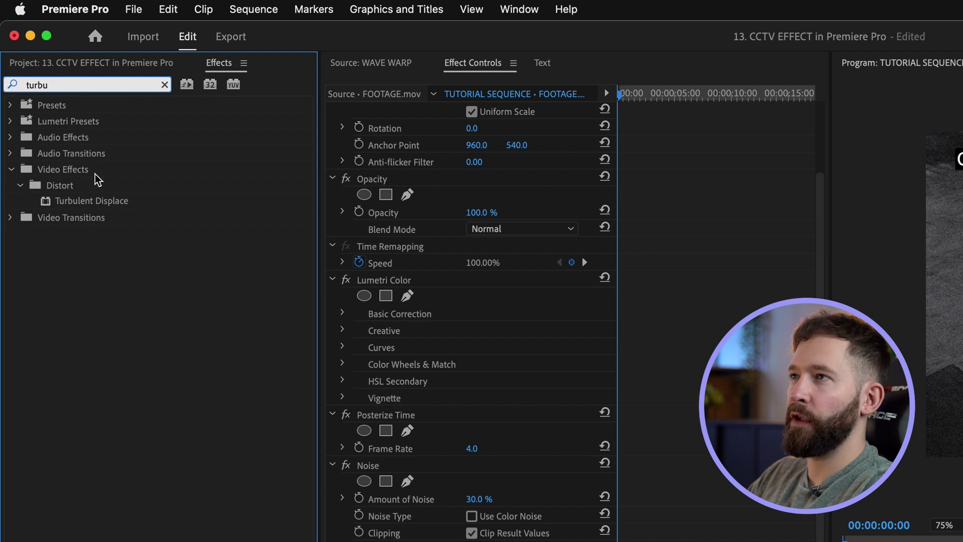
{"action": "left_click_drag", "start_coordinate": [92, 201], "coordinate": [349, 430]}
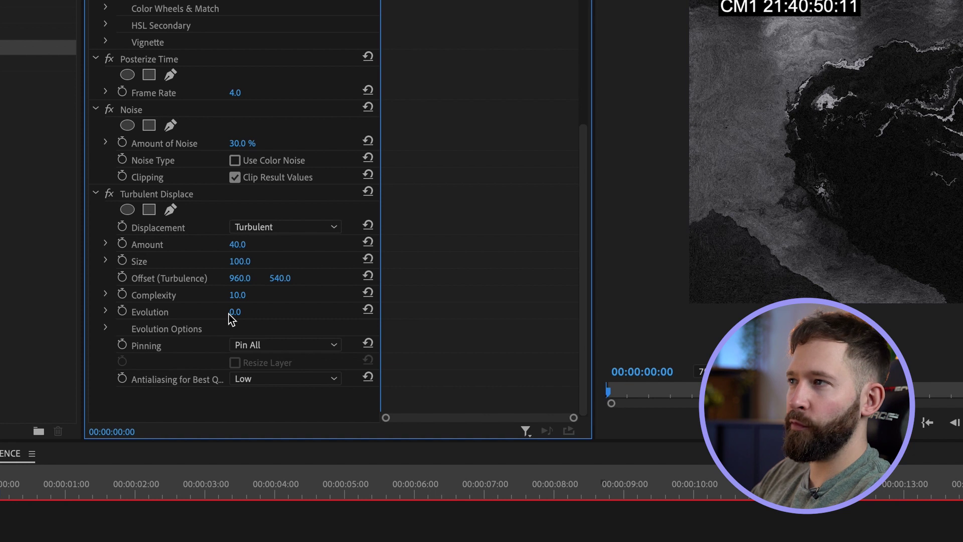
{"action": "type", "text": "5"}
{"action": "key", "text": "Return"}
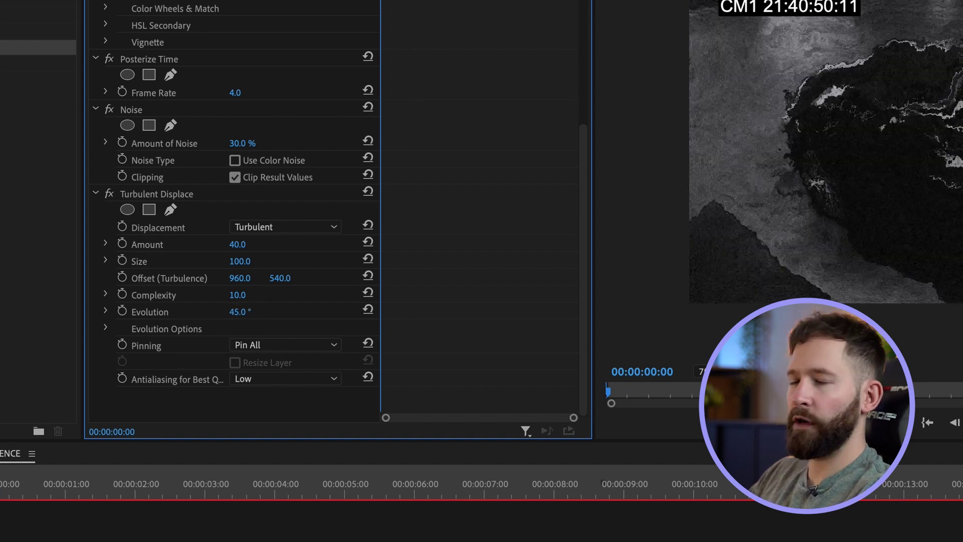
{"action": "left_click", "coordinate": [266, 229]}
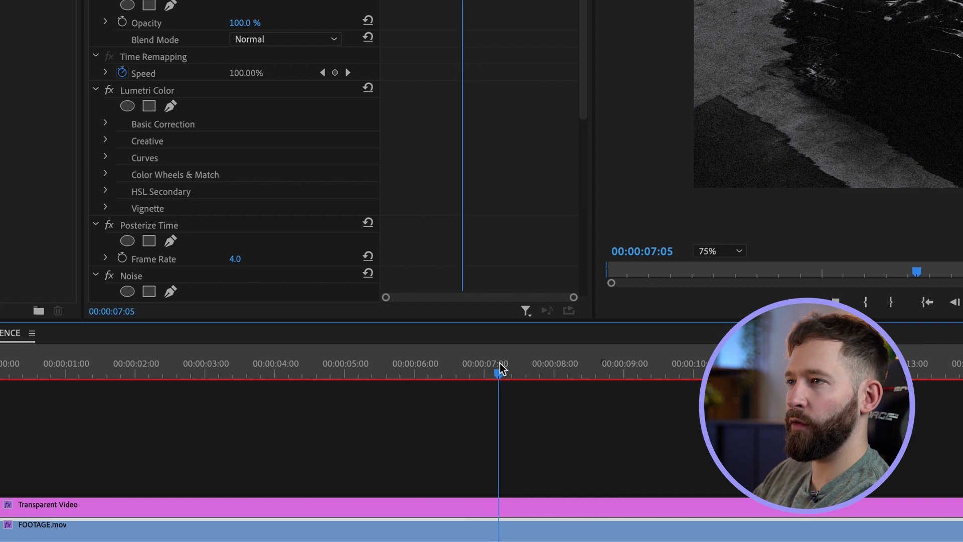
Step: Keyframe Turbulent Displace Amount to 0 just before the 40 keyframe near 00:00:07:17
{"action": "left_click", "coordinate": [468, 125]}
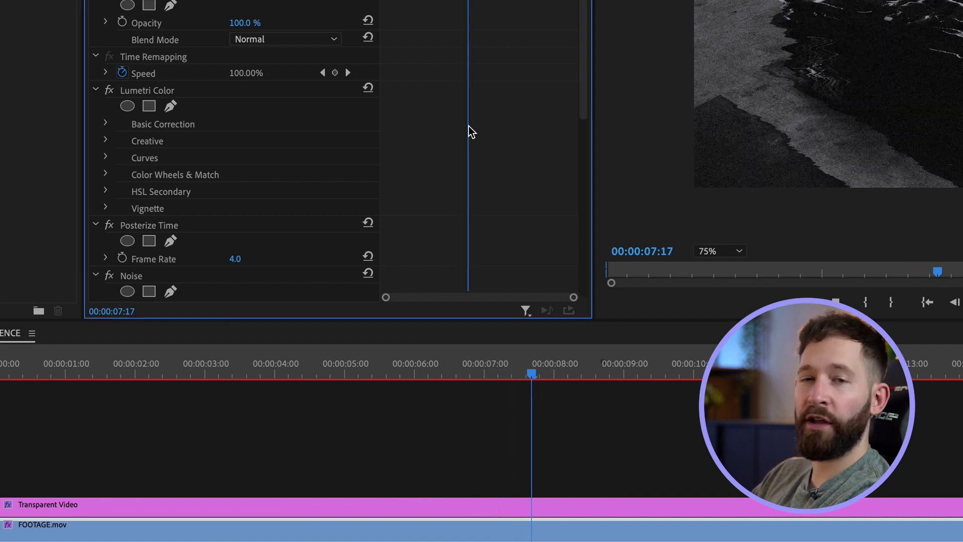
{"action": "scroll", "coordinate": [462, 127], "scroll_direction": "down", "scroll_amount": 6}
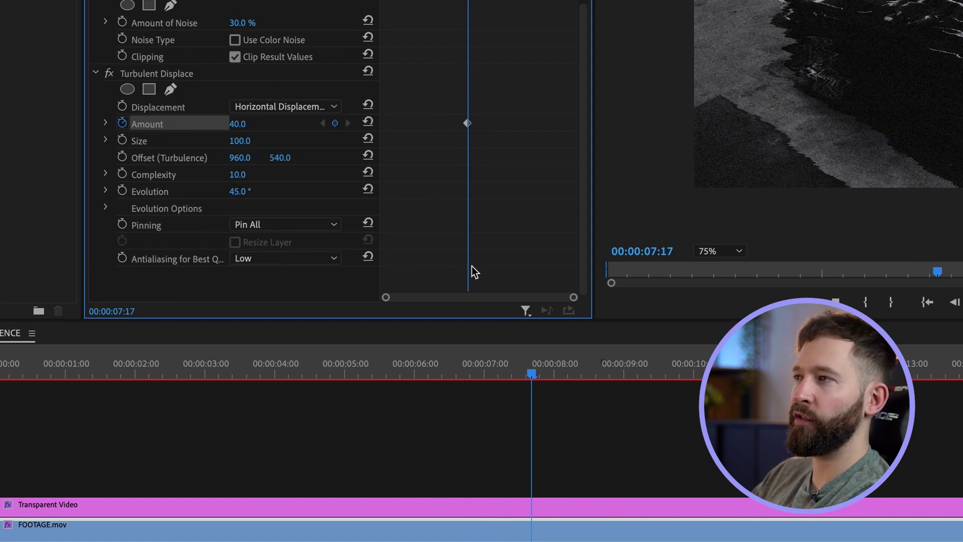
{"action": "left_click", "coordinate": [540, 376]}
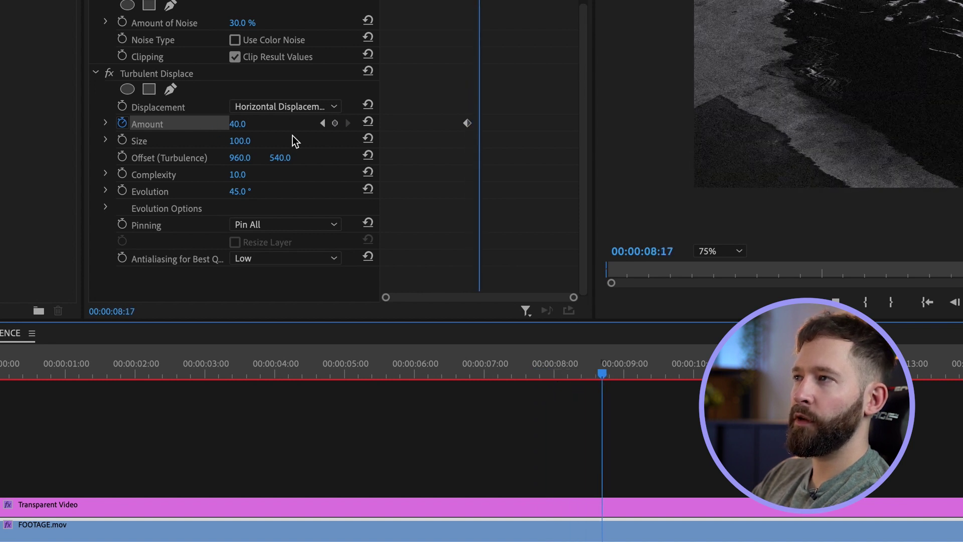
{"action": "left_click", "coordinate": [338, 122]}
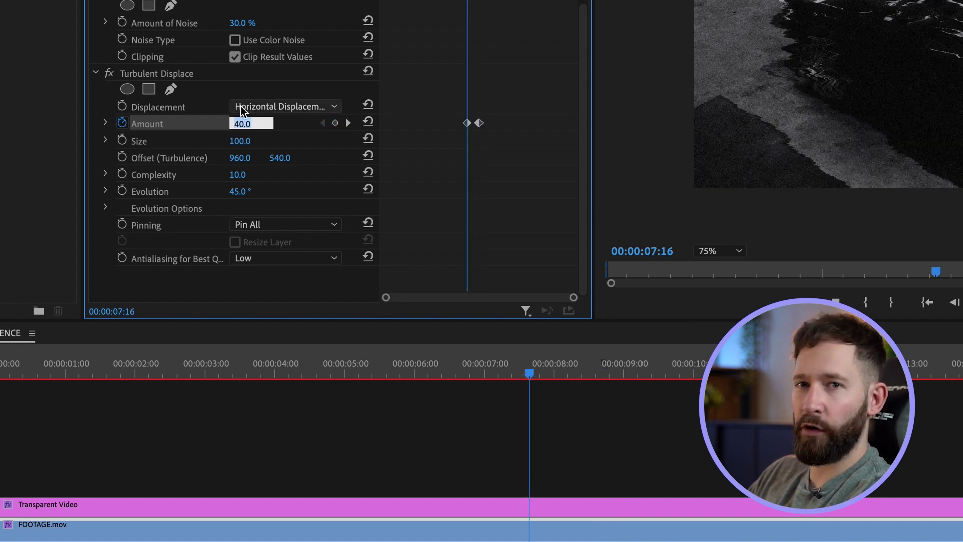
{"action": "type", "text": "0"}
{"action": "key", "text": "Return"}
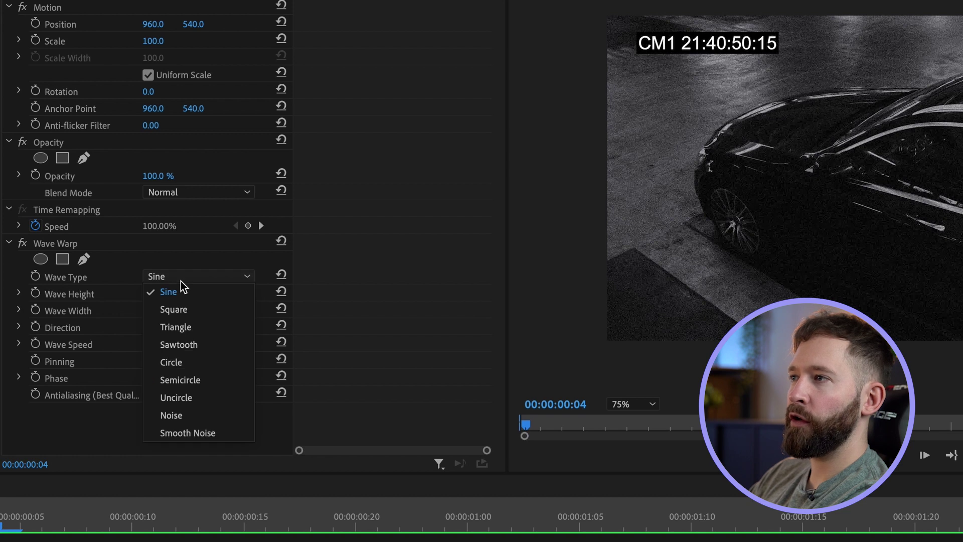
Step: Set Wave Warp to Noise type, height 200, width 10000, and change its Pinning
{"action": "left_click", "coordinate": [182, 415]}
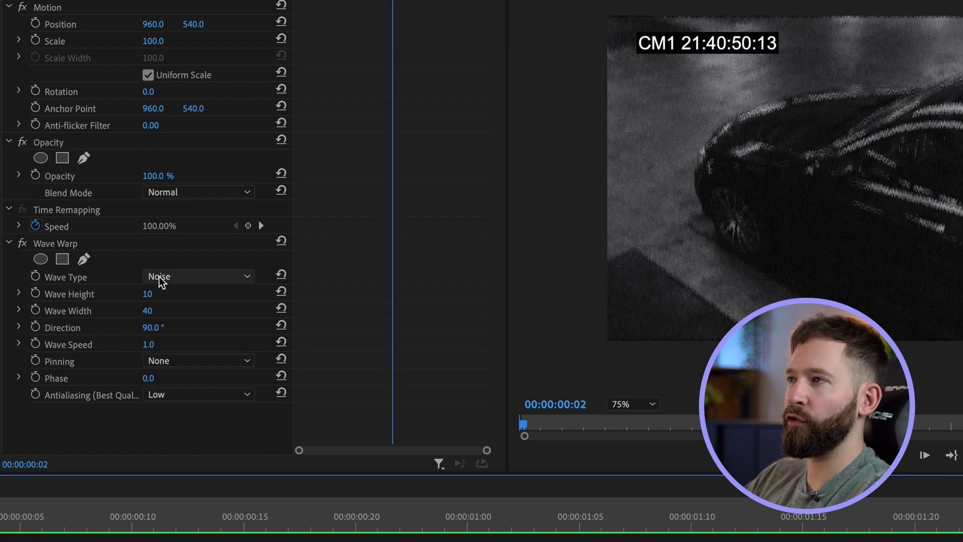
{"action": "left_click_drag", "start_coordinate": [147, 293], "coordinate": [191, 294]}
{"action": "left_click", "coordinate": [164, 310]}
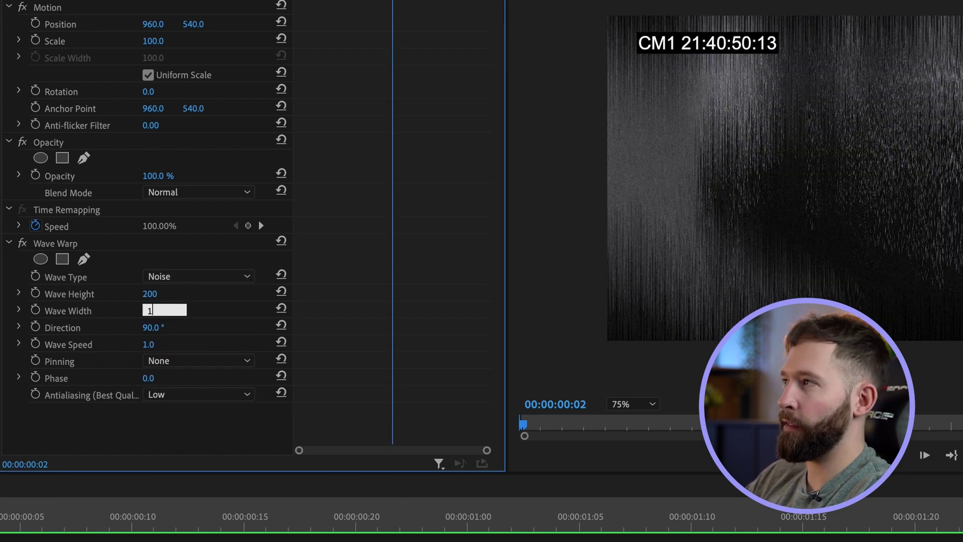
{"action": "type", "text": "10000"}
{"action": "key", "text": "Return"}
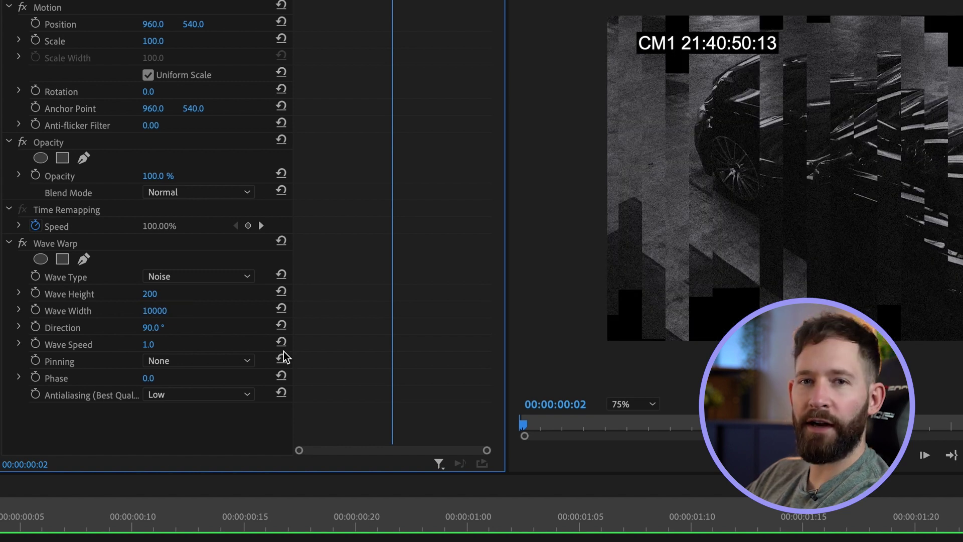
{"action": "left_click", "coordinate": [210, 360]}
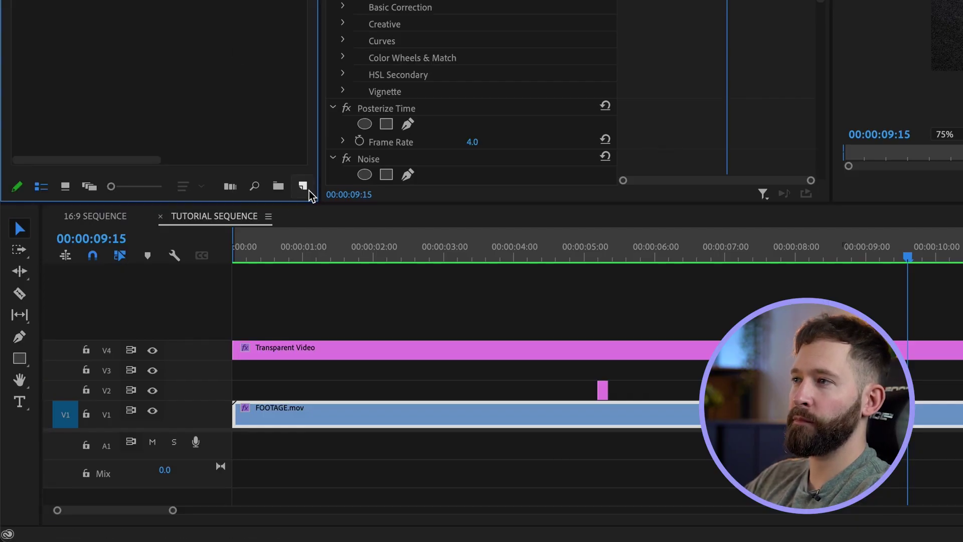
Step: Create a new adjustment layer and apply VR Digital Glitch to it
{"action": "left_click", "coordinate": [303, 187]}
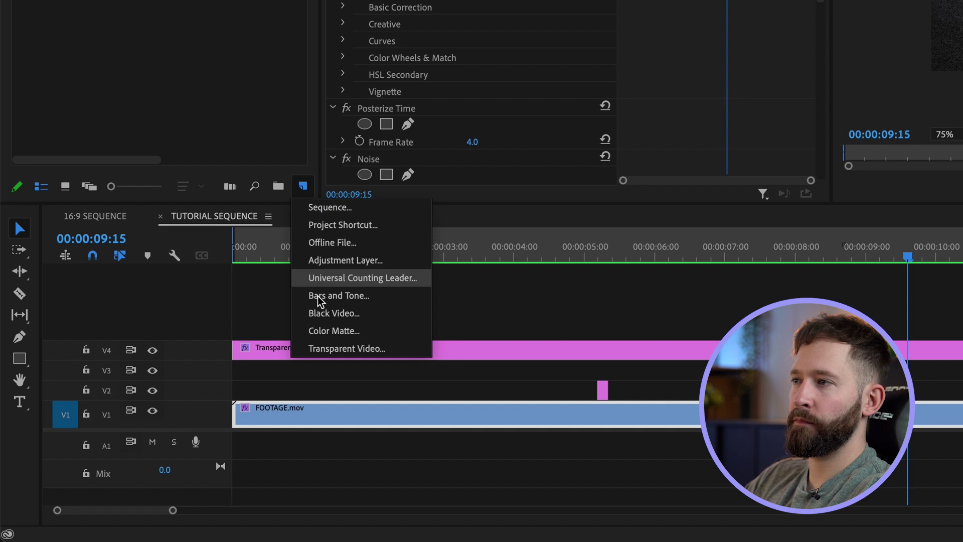
{"action": "left_click", "coordinate": [350, 260]}
{"action": "key", "text": "Return"}
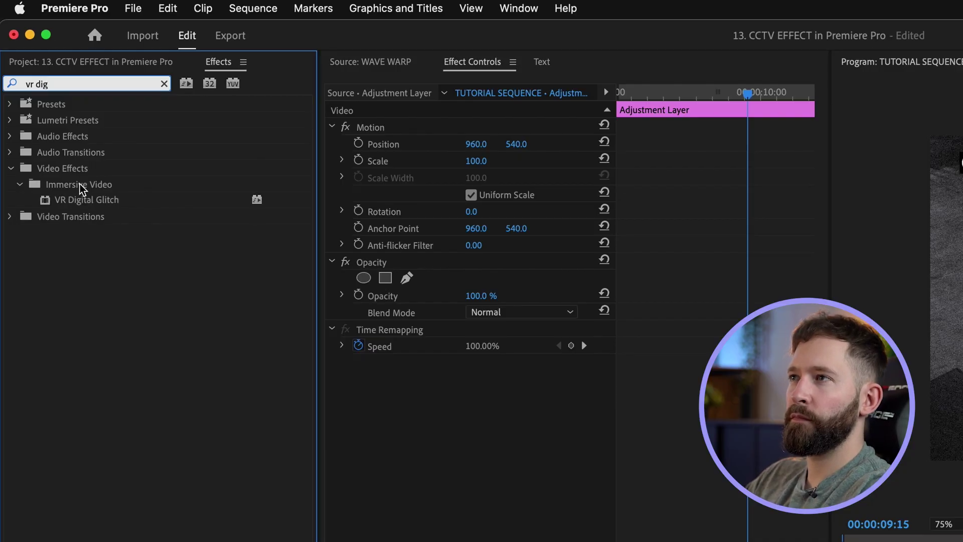
{"action": "left_click_drag", "start_coordinate": [85, 199], "coordinate": [782, 541]}
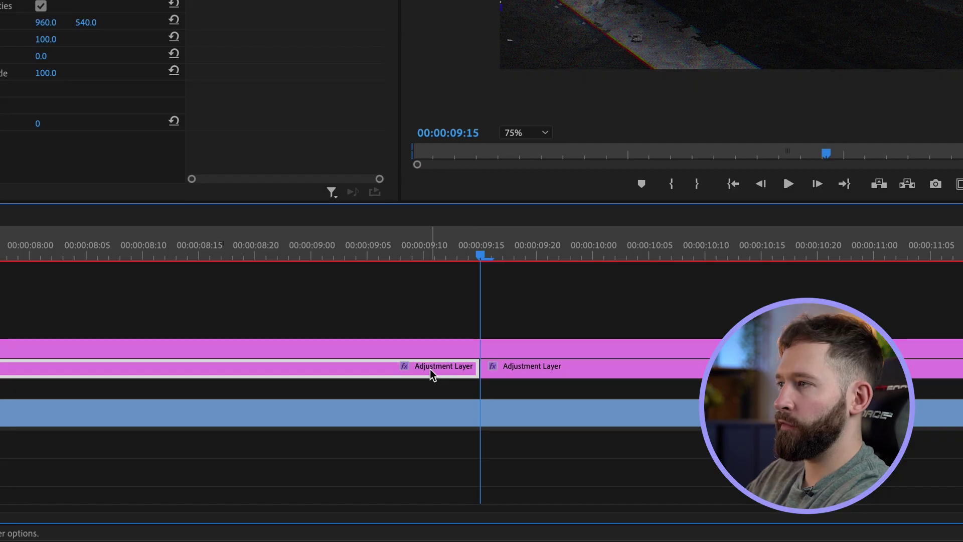
Step: Delete the glitch layer before 9:15 and razor it at 9:18, leaving a few-frame clip
{"action": "key", "text": "Delete"}
{"action": "key", "text": "Right"}
{"action": "key", "text": "Right"}
{"action": "key", "text": "Right"}
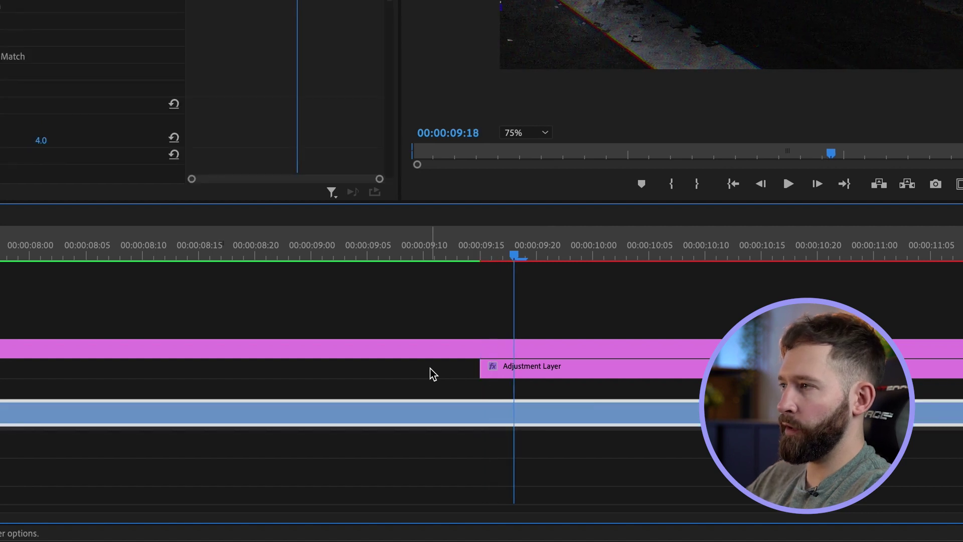
{"action": "key", "text": "c"}
{"action": "left_click", "coordinate": [560, 366]}
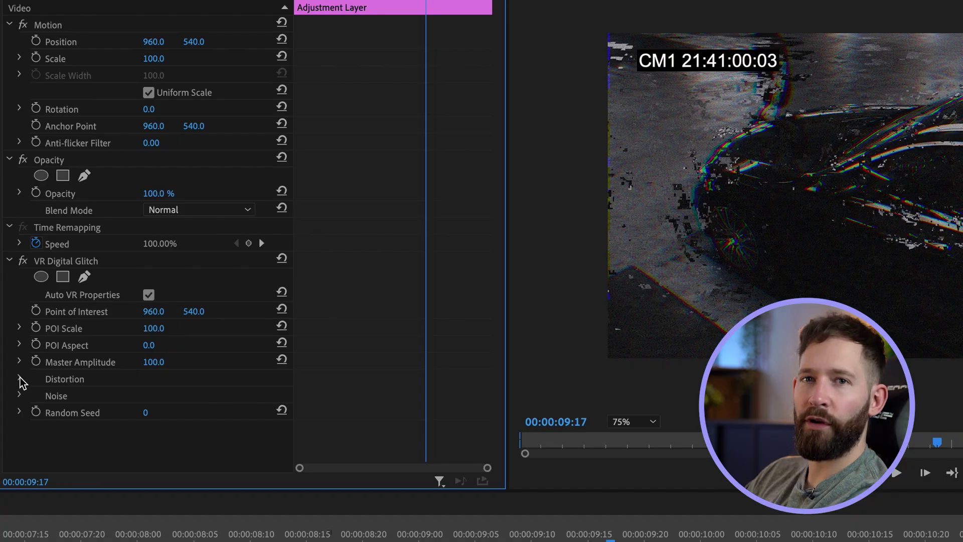
{"action": "left_click", "coordinate": [19, 379]}
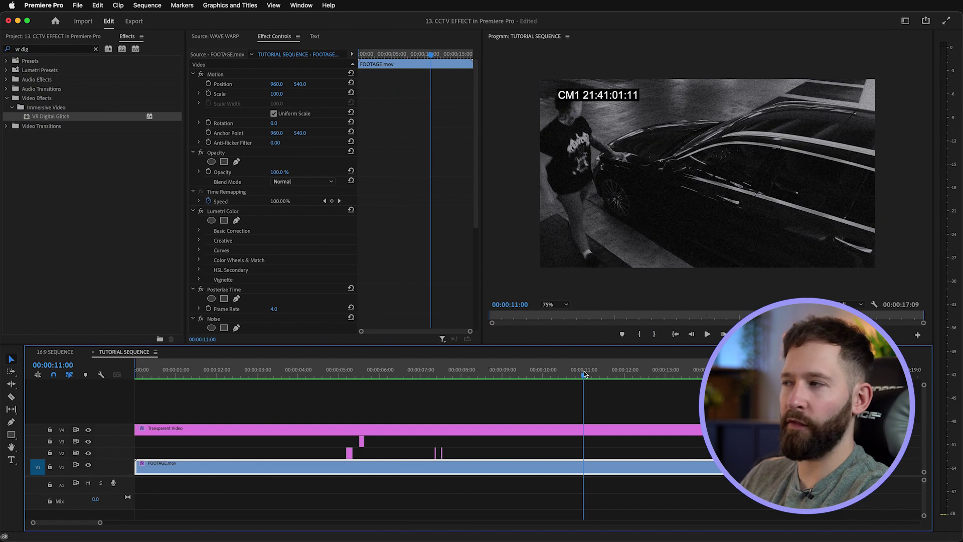
Step: Copy the V3 glitch clip, paste it near 11 seconds and trim the copy
{"action": "left_click", "coordinate": [362, 442]}
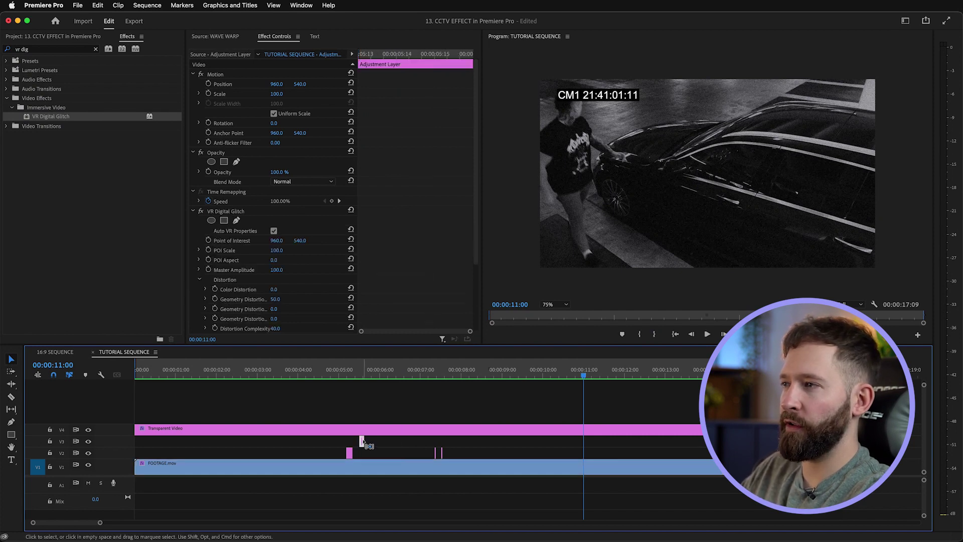
{"action": "key", "text": "super+c"}
{"action": "key", "text": "super+v"}
{"action": "left_click", "coordinate": [598, 462]}
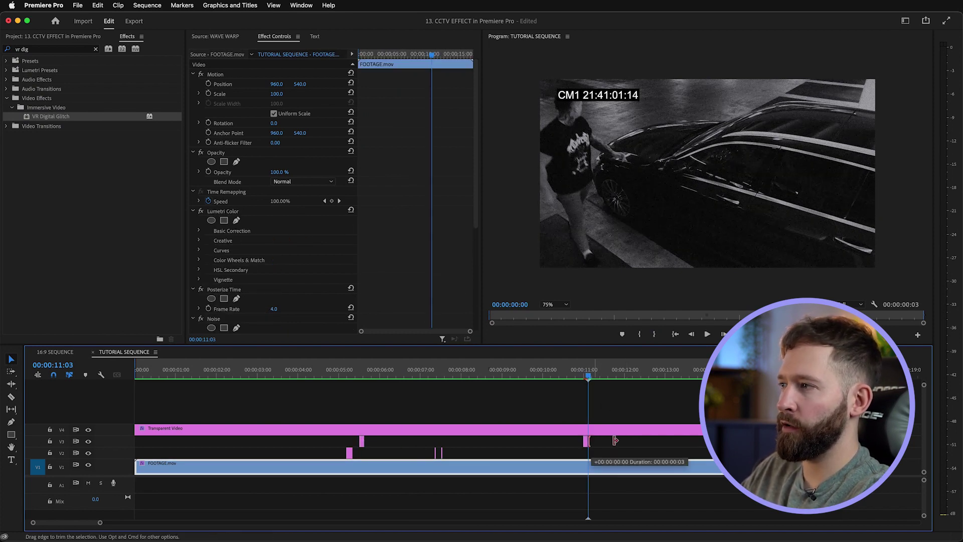
{"action": "left_click_drag", "start_coordinate": [630, 440], "coordinate": [631, 440]}
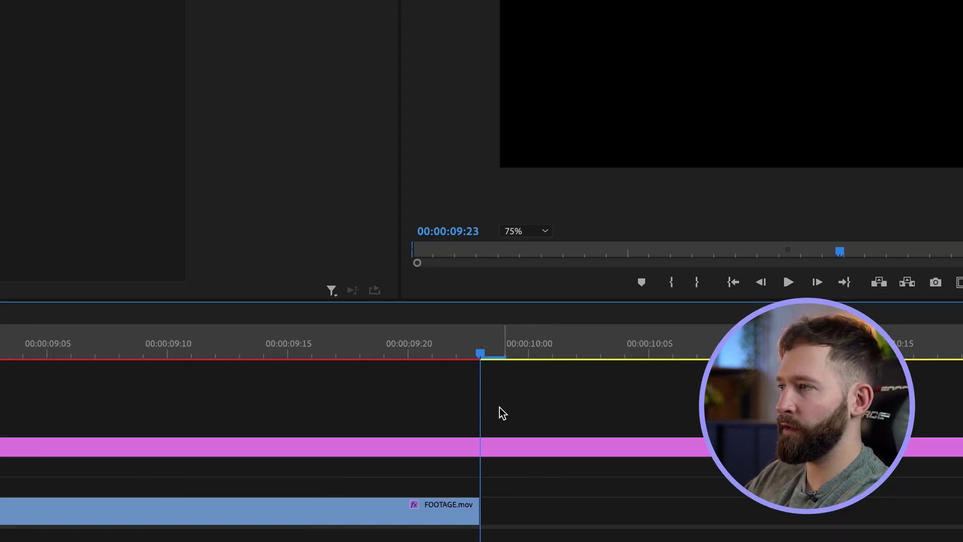
Step: Razor FOOTAGE.mov at 00:00:09:22 to split its final frame into a one-frame clip
{"action": "left_click", "coordinate": [469, 506]}
{"action": "key", "text": "Left"}
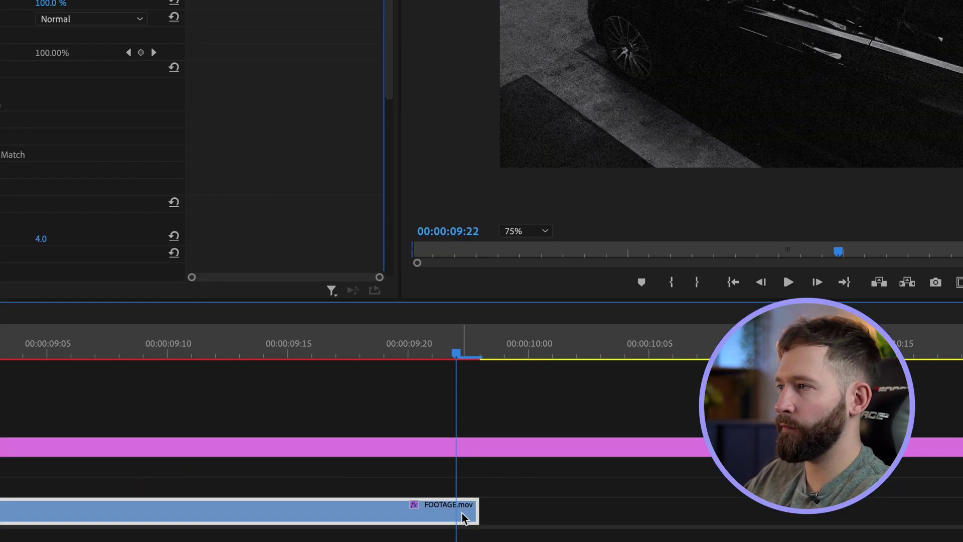
{"action": "left_click", "coordinate": [470, 511]}
{"action": "key", "text": "c"}
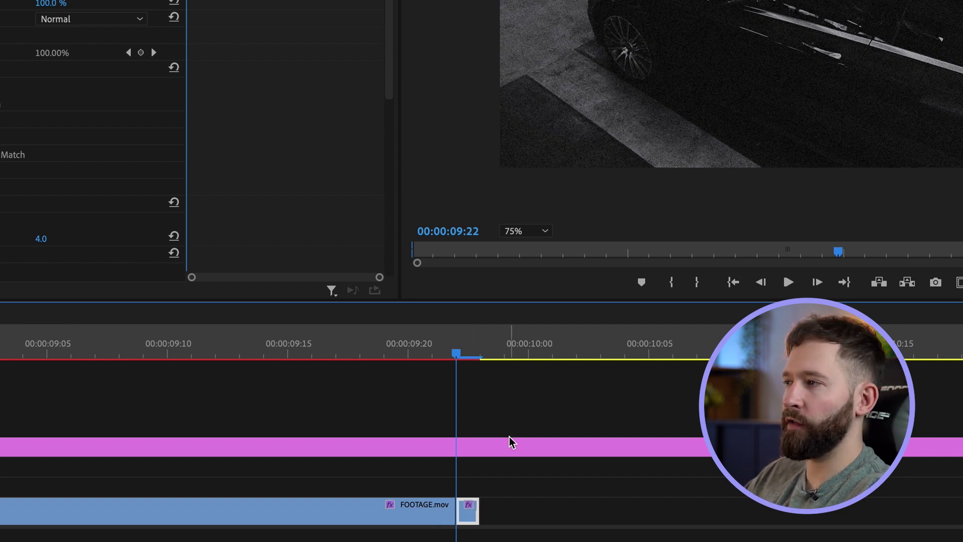
{"action": "left_click", "coordinate": [478, 352]}
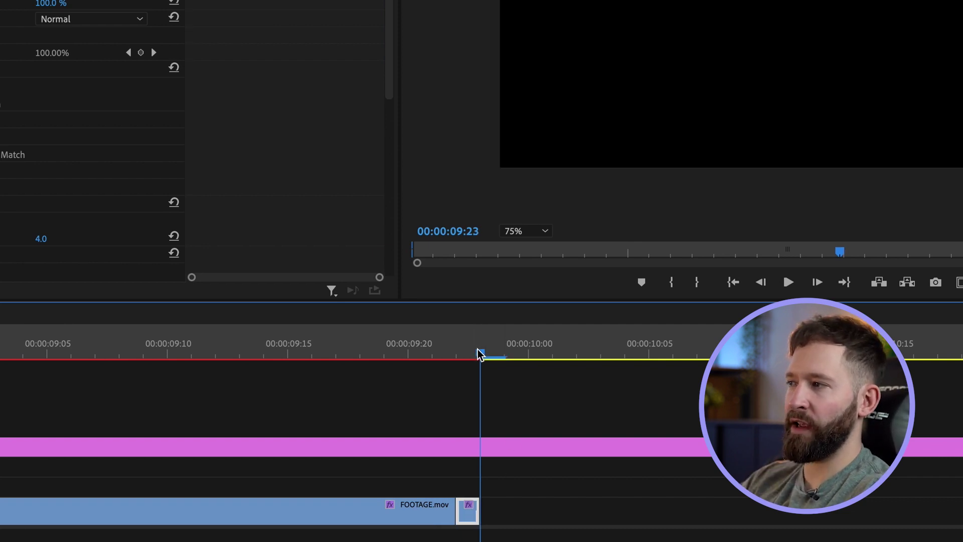